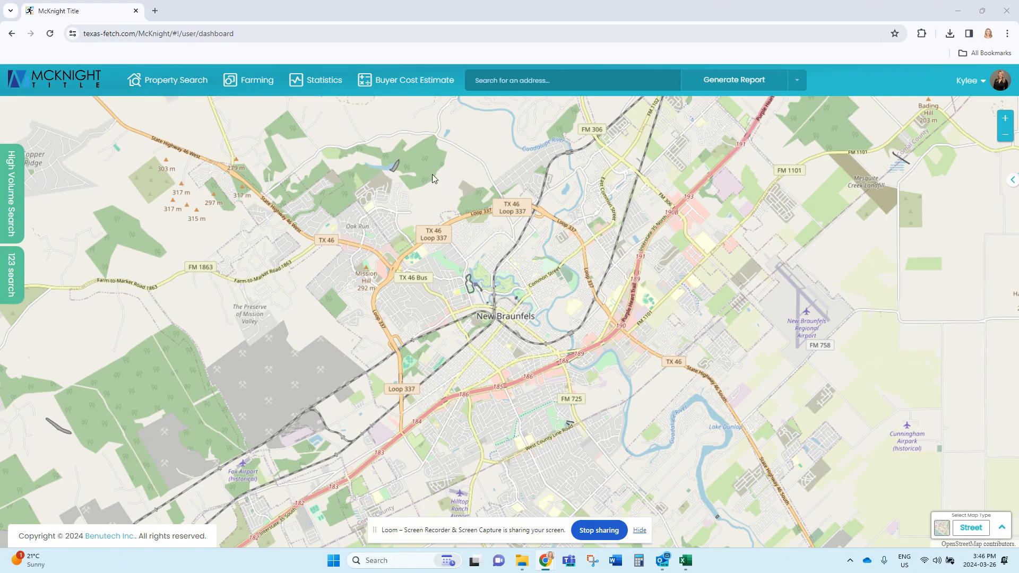
Step: Choose the NetSheet report type, look up the property by its street address in New Braunfels, and open its net sheet
click(799, 82)
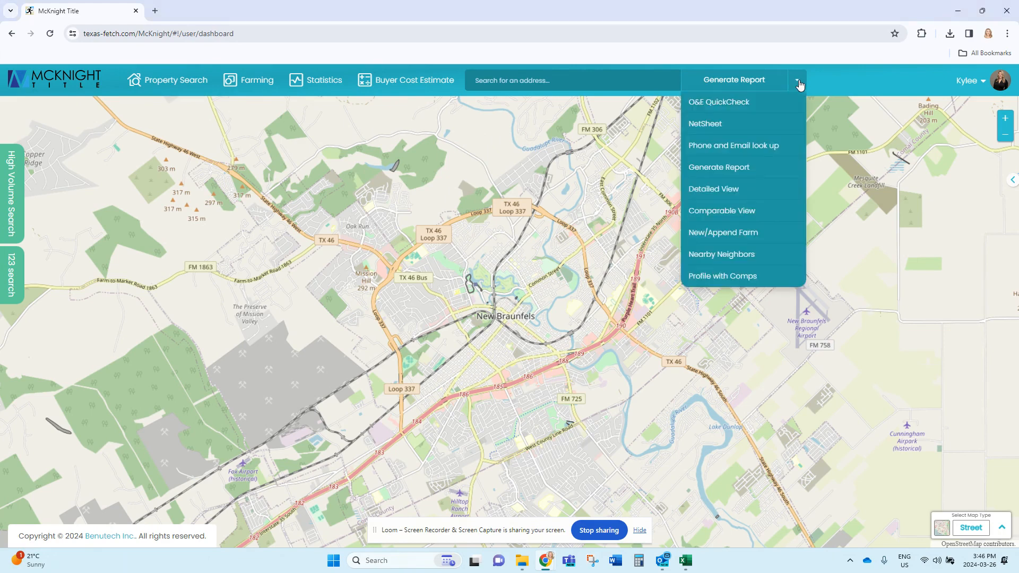
click(713, 129)
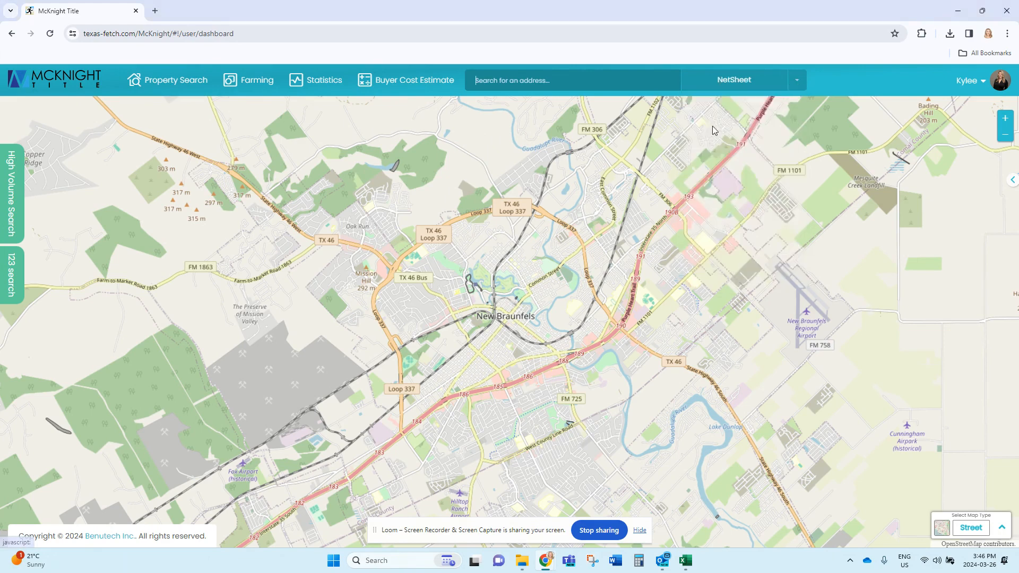
click(533, 78)
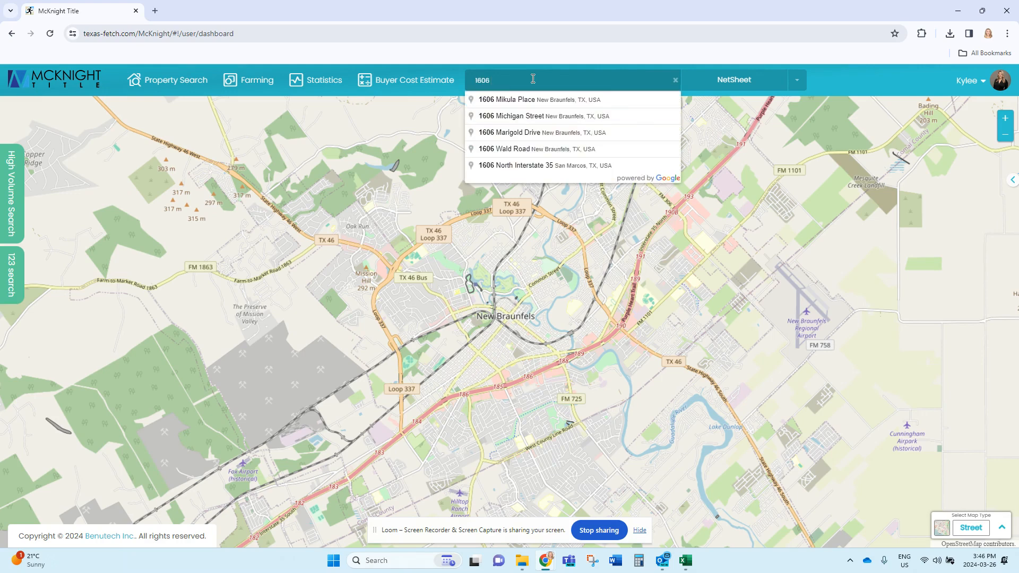
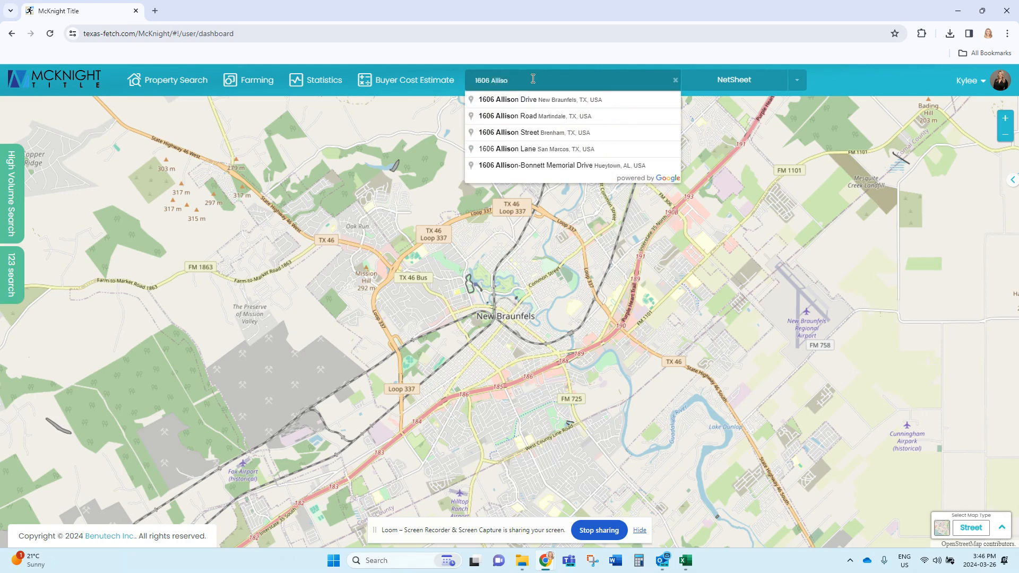
click(523, 100)
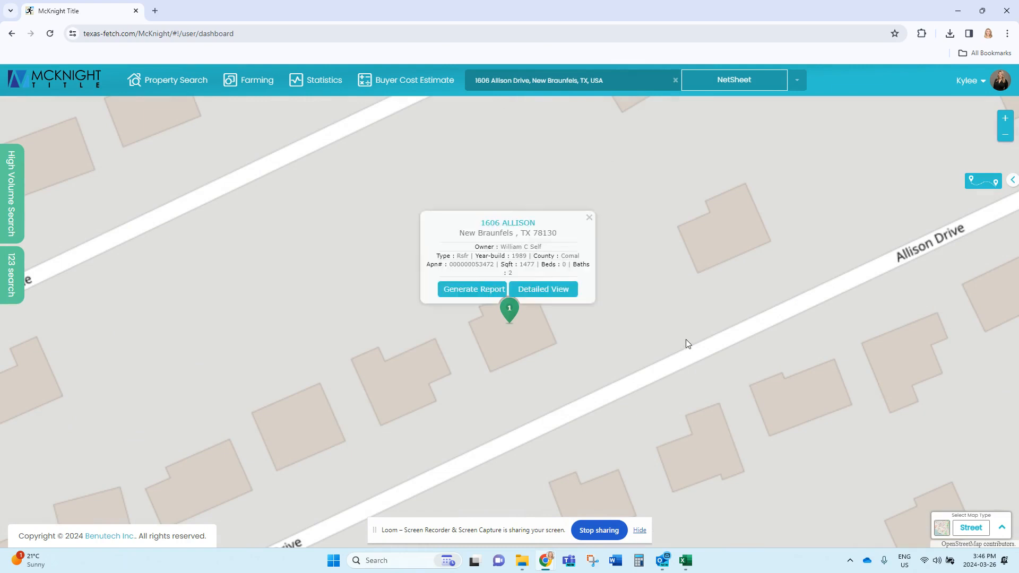
click(729, 81)
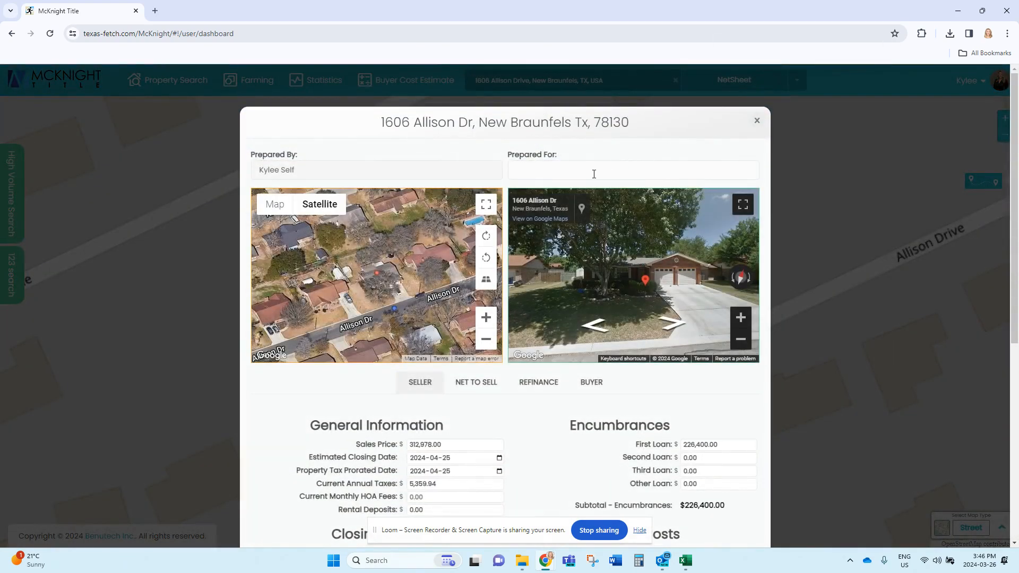
Step: Review the seller net sheet's Prepared For field, sales price and current annual taxes
click(535, 168)
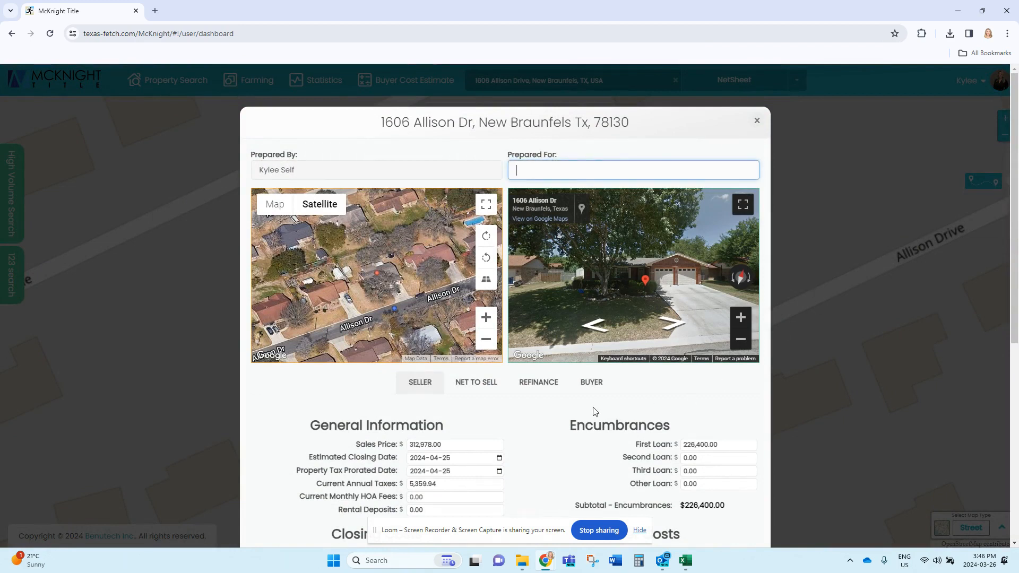
scroll(557, 373, down, 3)
scroll(509, 348, down, 1)
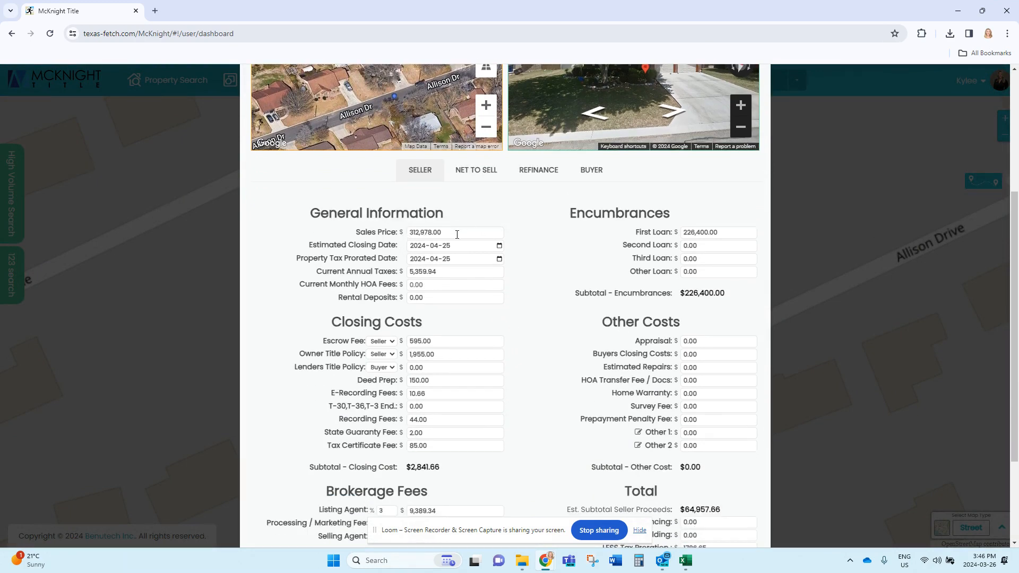
drag(457, 234, 402, 232)
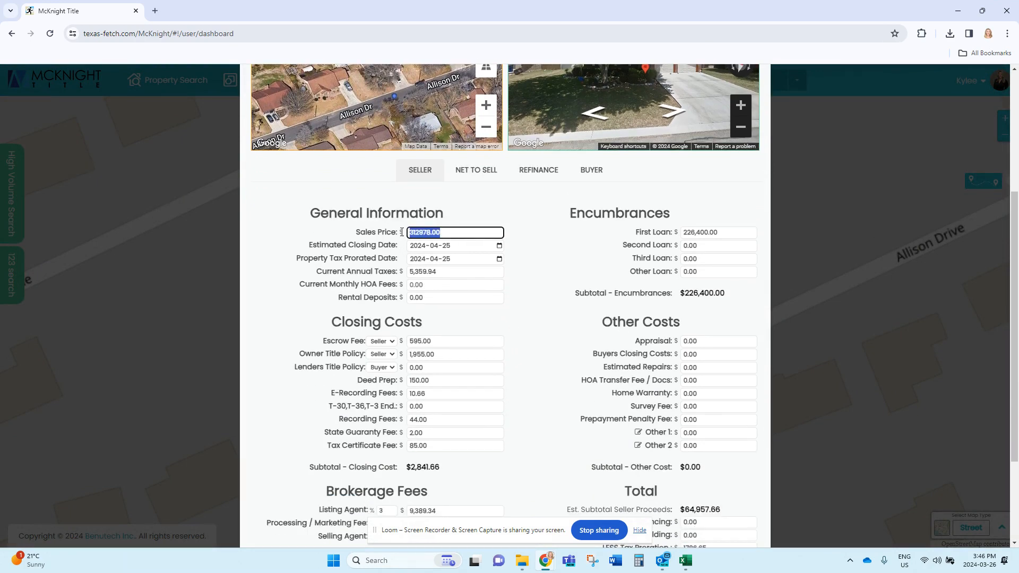
click(517, 253)
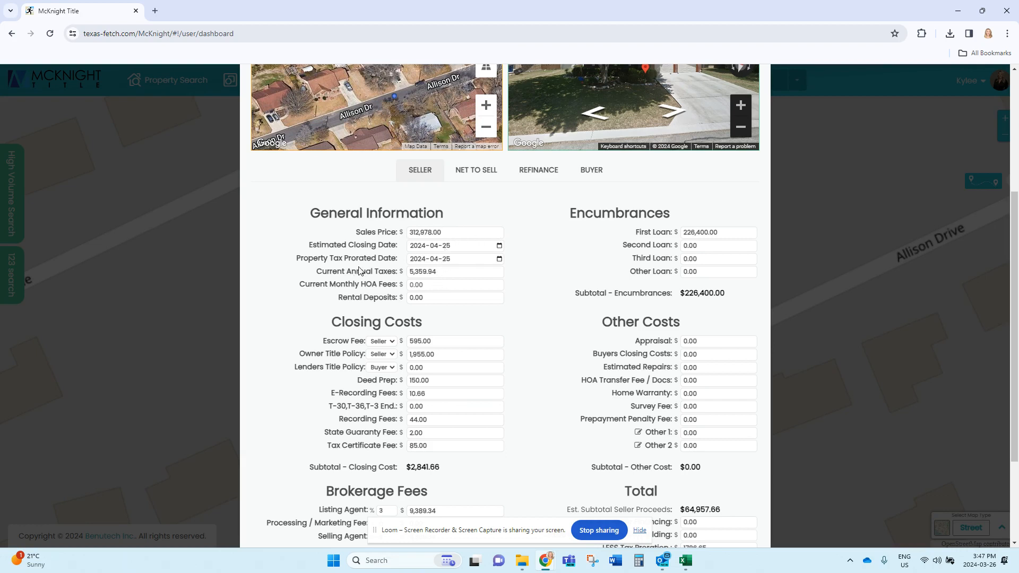
click(447, 271)
Step: Set the escrow fee in the closing costs to $450 and keep the owner title policy assigned to Seller
scroll(478, 354, down, 2)
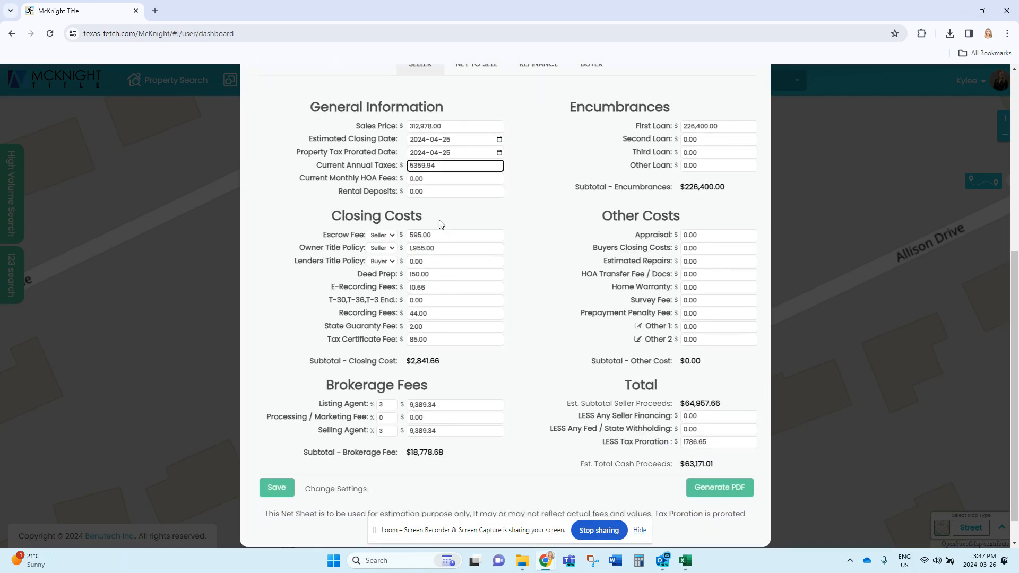
drag(439, 234, 408, 236)
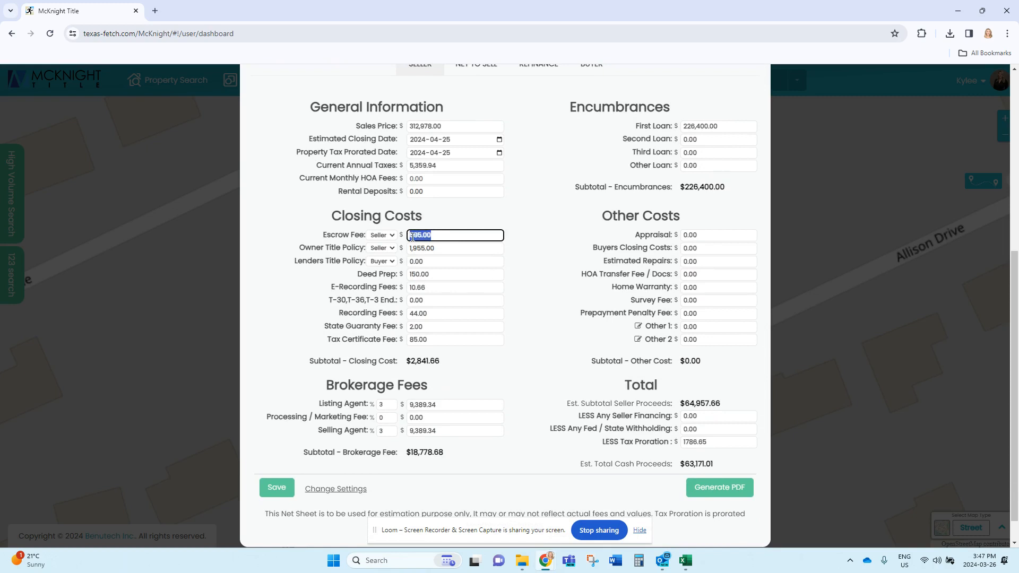
text(450)
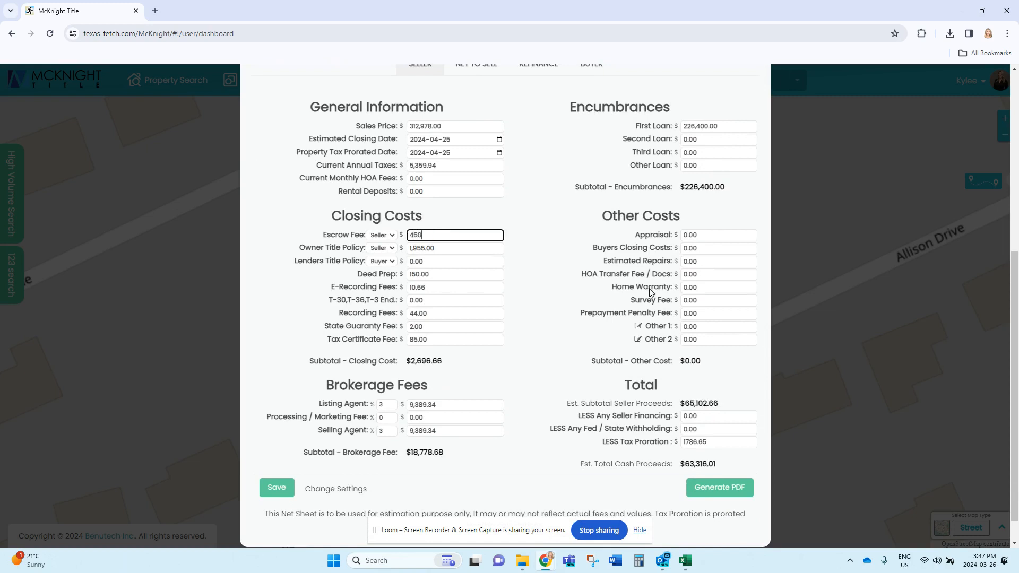
key(Tab)
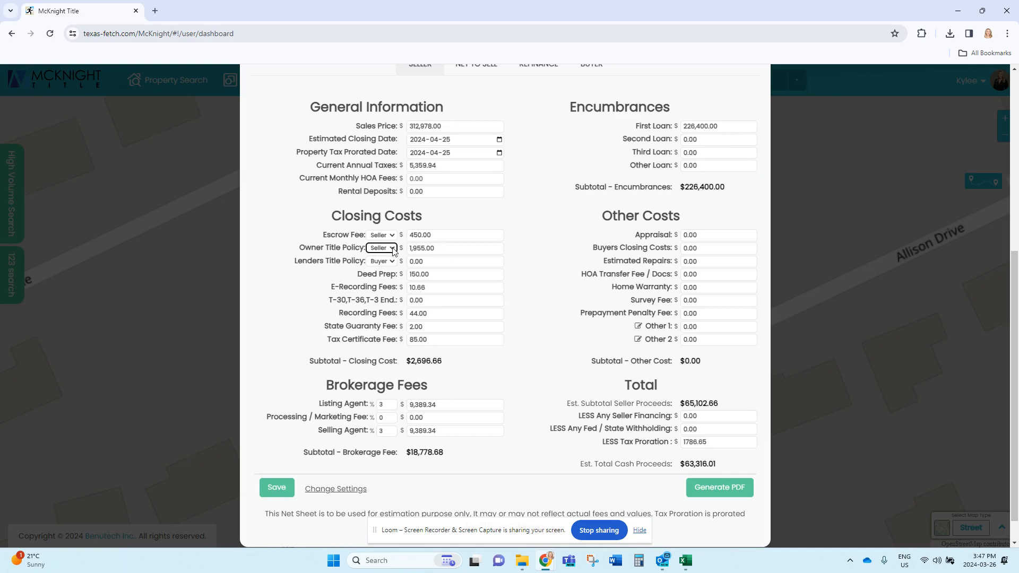
click(393, 250)
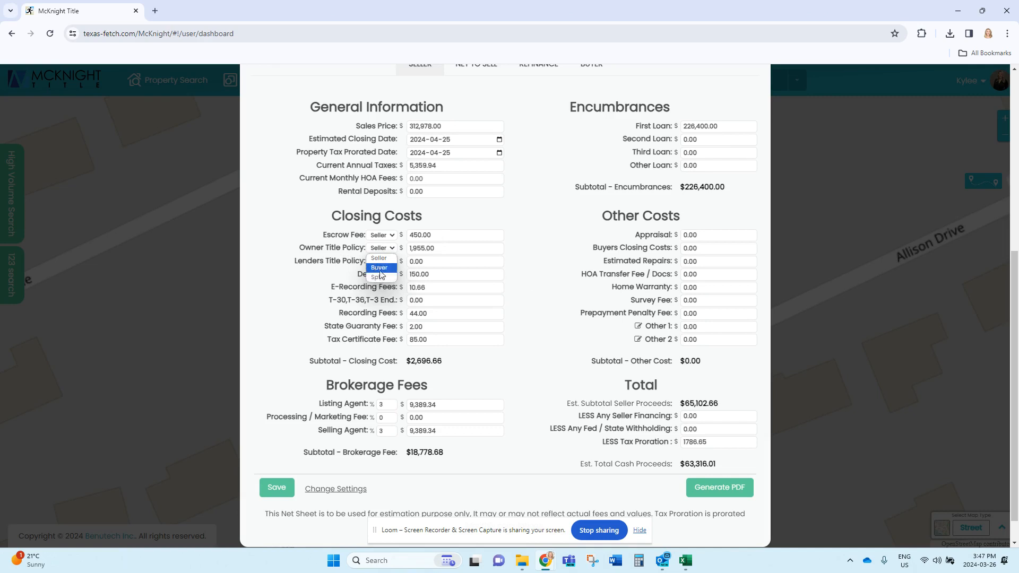
click(383, 258)
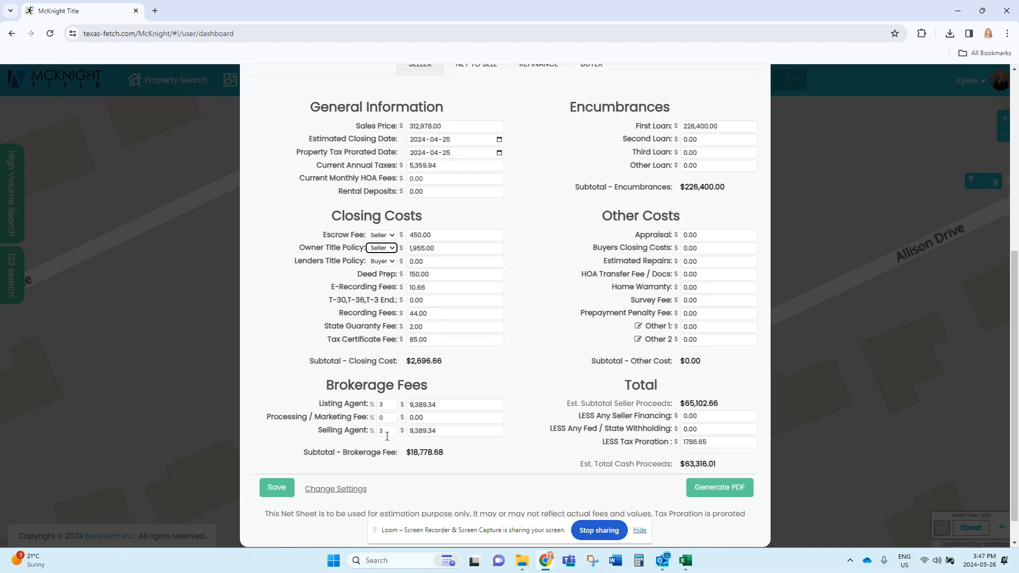
Step: Review the loan amounts, encumbrances subtotal, other costs and estimated total cash proceeds in the seller net sheet
scroll(529, 434, up, 1)
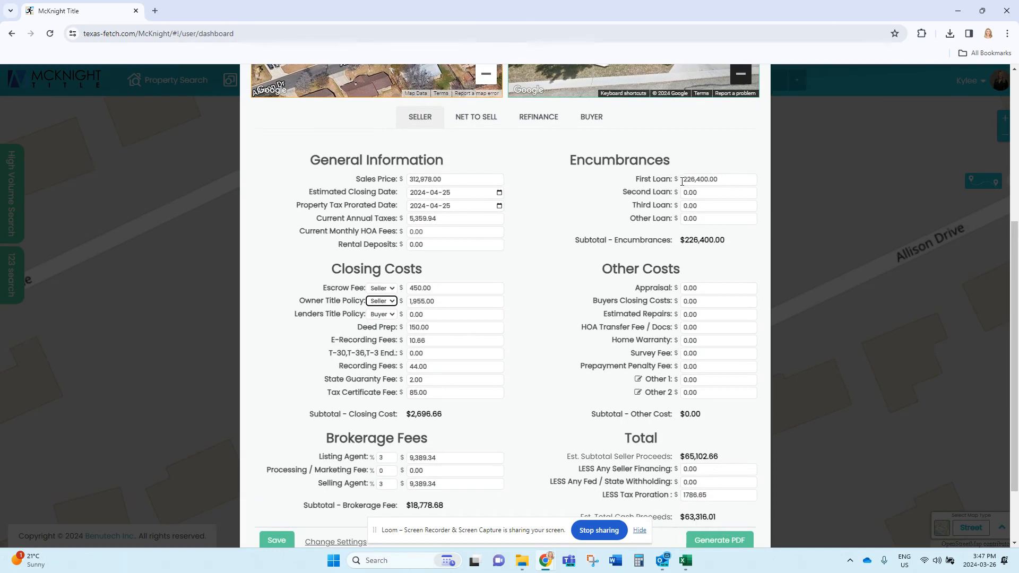
click(723, 180)
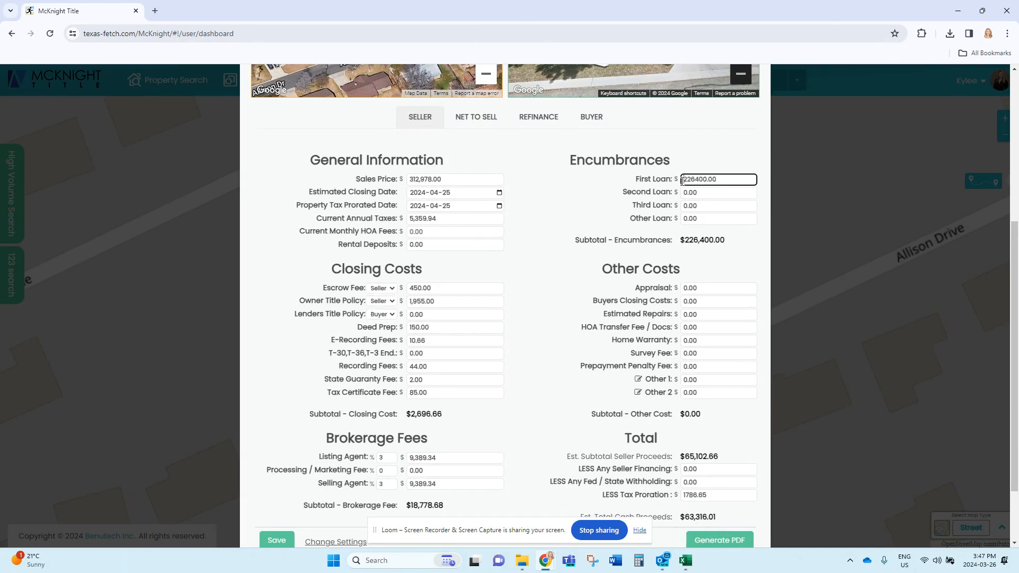
click(724, 178)
click(735, 194)
click(734, 175)
click(709, 275)
scroll(662, 305, down, 1)
scroll(663, 305, down, 1)
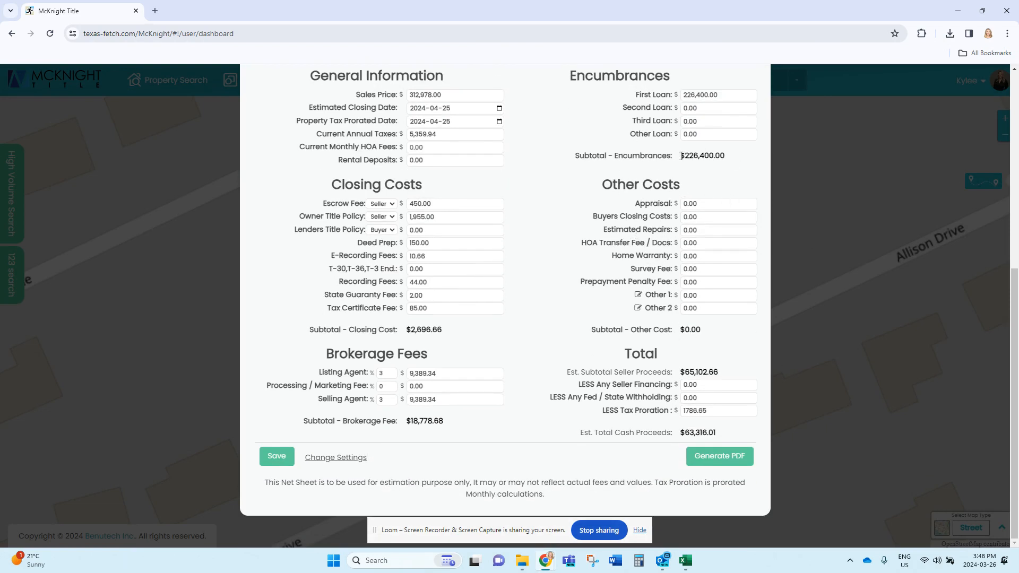
drag(683, 155, 743, 163)
click(729, 161)
drag(722, 434, 674, 434)
click(611, 391)
Step: Generate the net sheet PDF and view it in a maximized window at 125% zoom
click(724, 462)
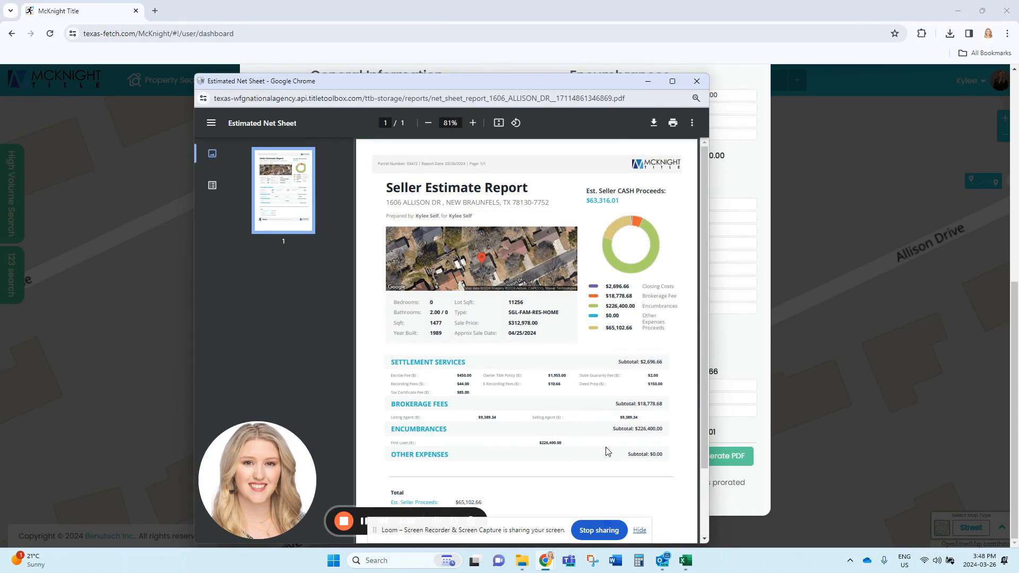
click(672, 81)
click(531, 45)
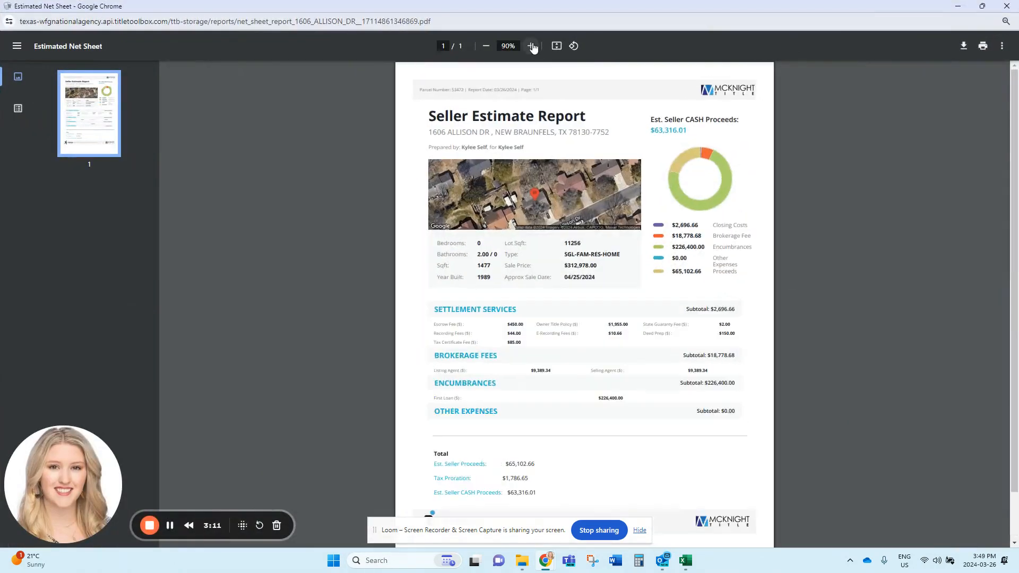
click(532, 46)
click(533, 45)
click(534, 45)
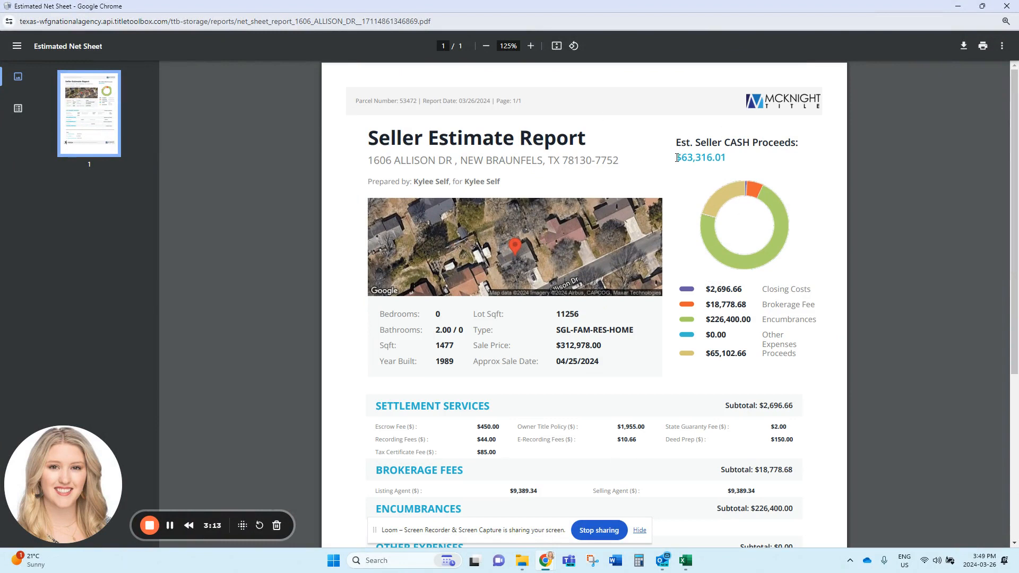
Step: Examine the report's estimated seller cash proceeds, parcel number, prepared-by and prepared-for names, and property details such as bedrooms
drag(677, 158, 724, 156)
click(737, 159)
drag(418, 102, 351, 99)
click(414, 114)
drag(450, 182, 413, 181)
click(480, 187)
drag(507, 182, 465, 182)
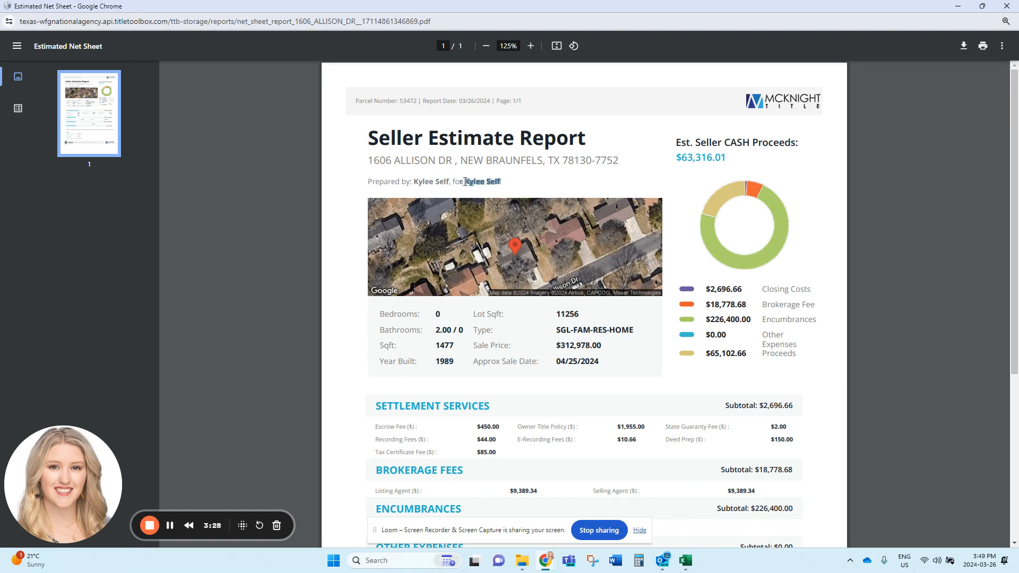
click(521, 186)
scroll(692, 364, down, 2)
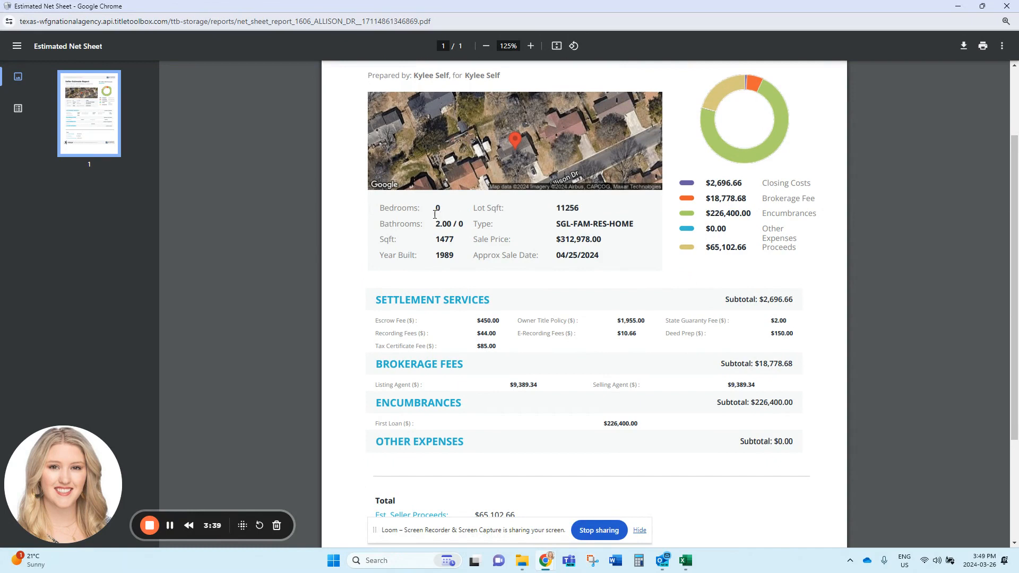
drag(424, 208, 377, 206)
click(370, 218)
Step: Examine the report's fee sections, tax proration and final estimated seller cash proceeds, comparing them with the summary at the beginning
scroll(677, 321, down, 3)
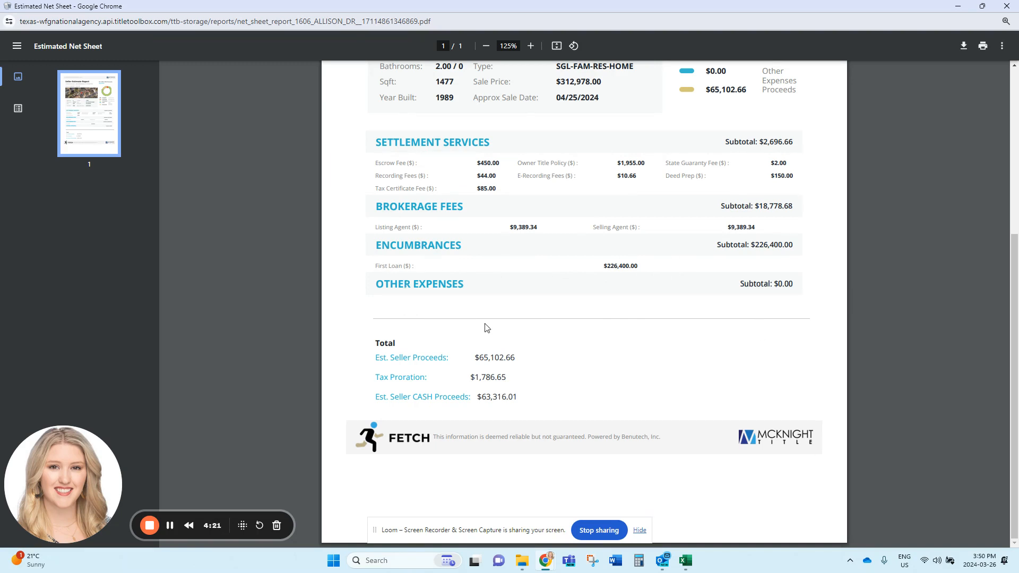
drag(471, 380, 506, 381)
click(527, 388)
scroll(526, 372, up, 5)
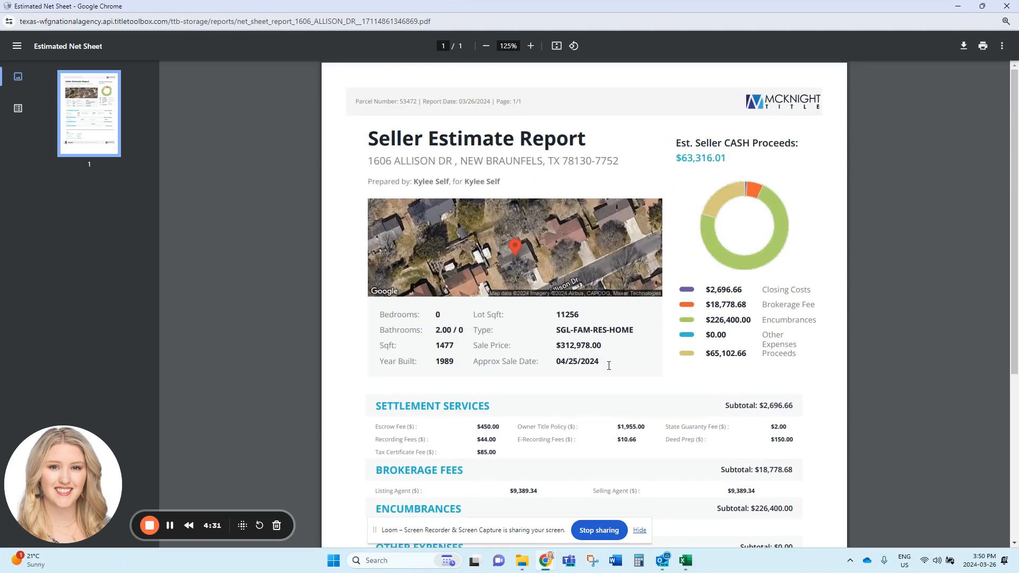
scroll(608, 378, down, 5)
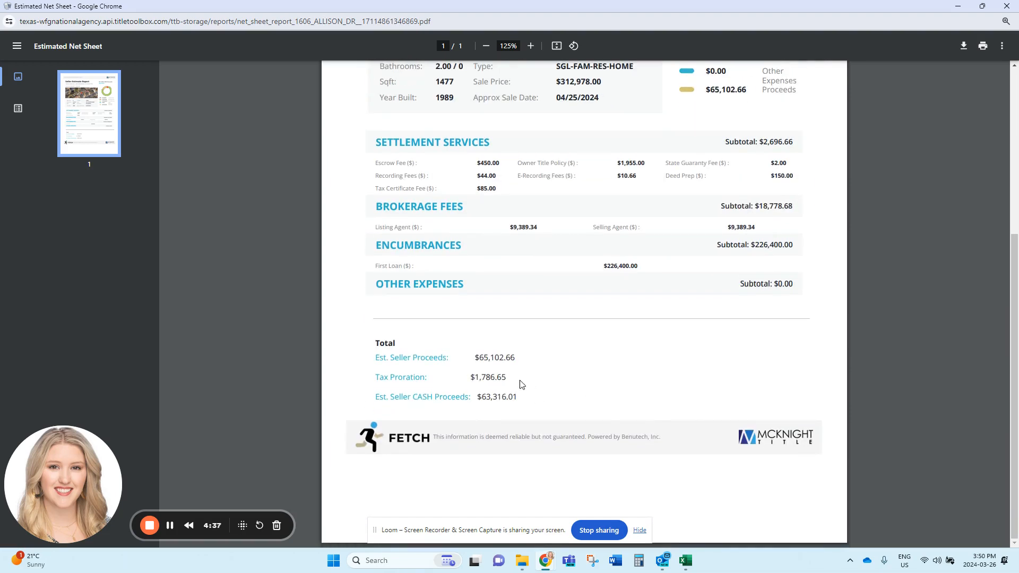
drag(519, 396, 479, 399)
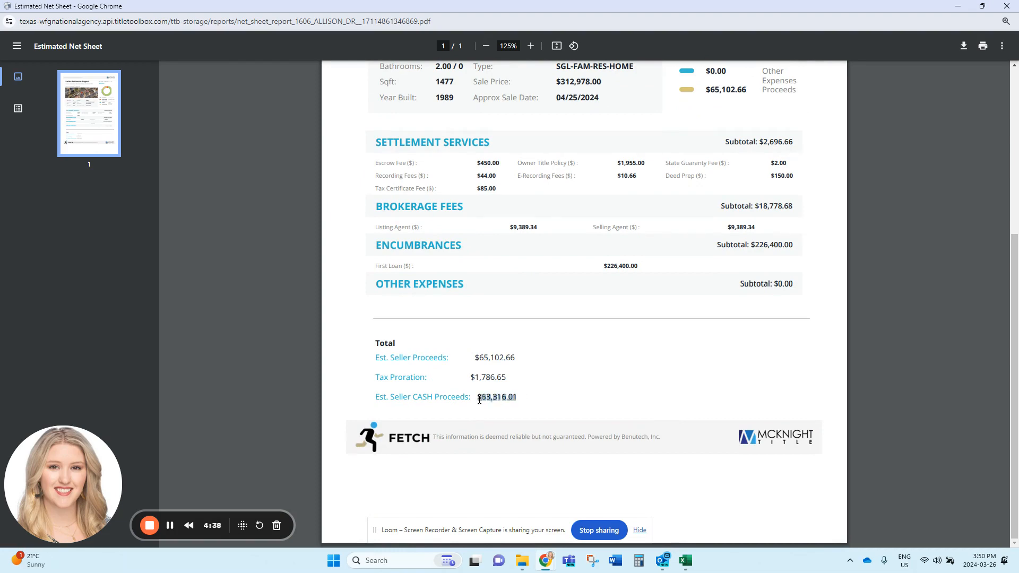
click(507, 404)
scroll(579, 416, up, 1)
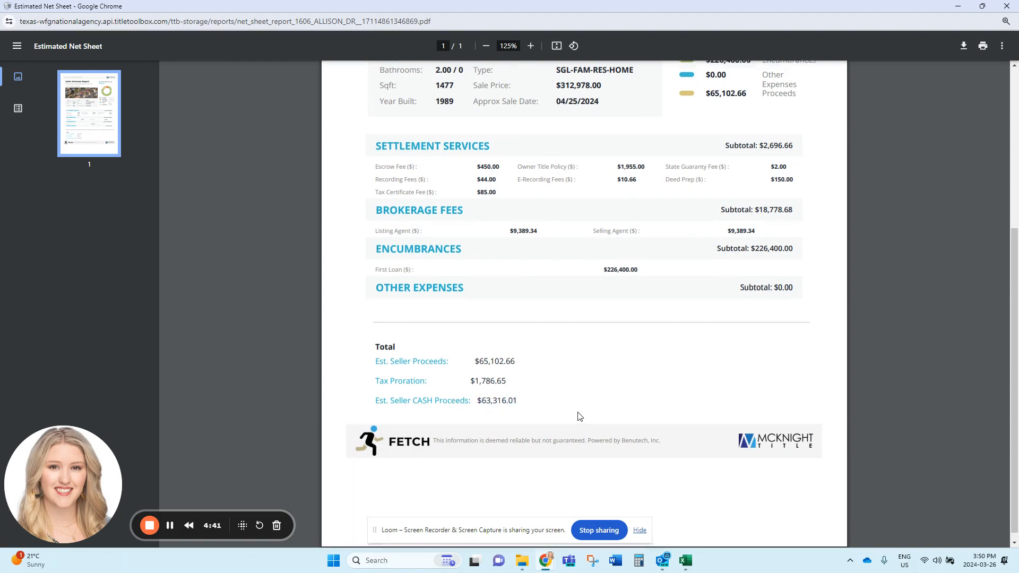
scroll(579, 415, up, 5)
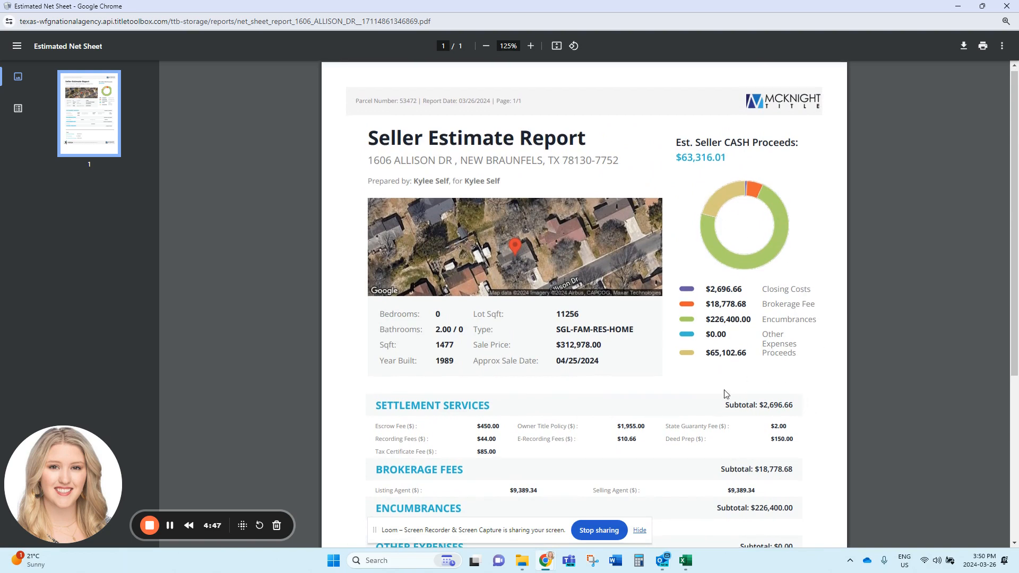
scroll(707, 404, down, 5)
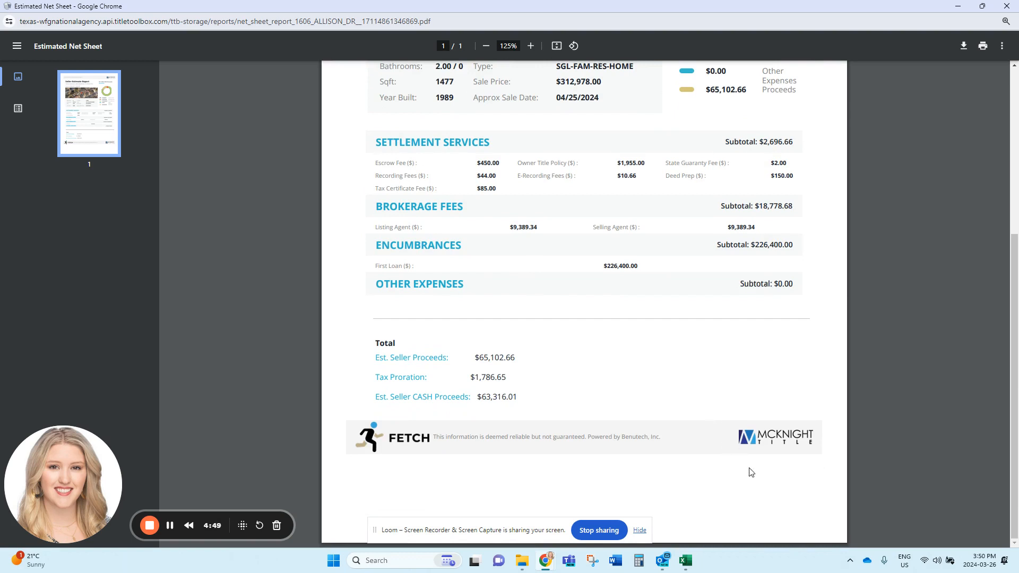